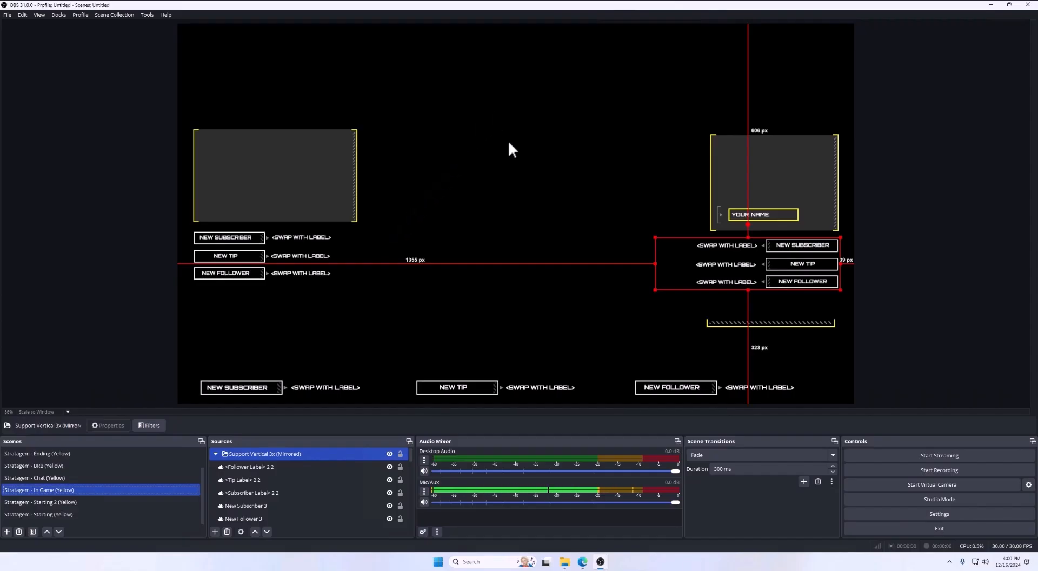
# Open the Twitch quick-install shortcut from the overlay package's StreamElements - Quick Install folder and allow it to run
pyautogui.click(567, 562)
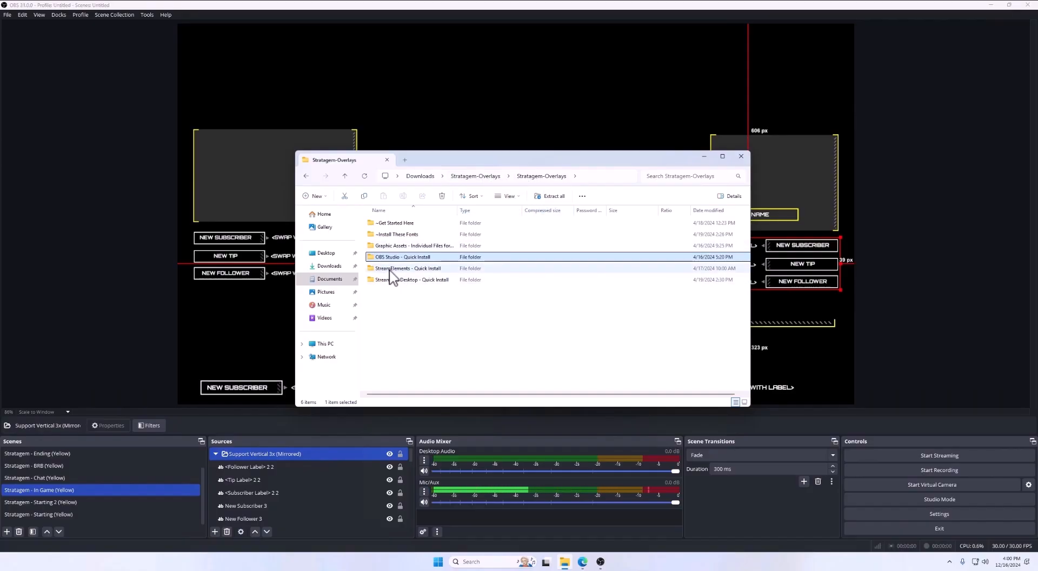
pyautogui.doubleClick(427, 270)
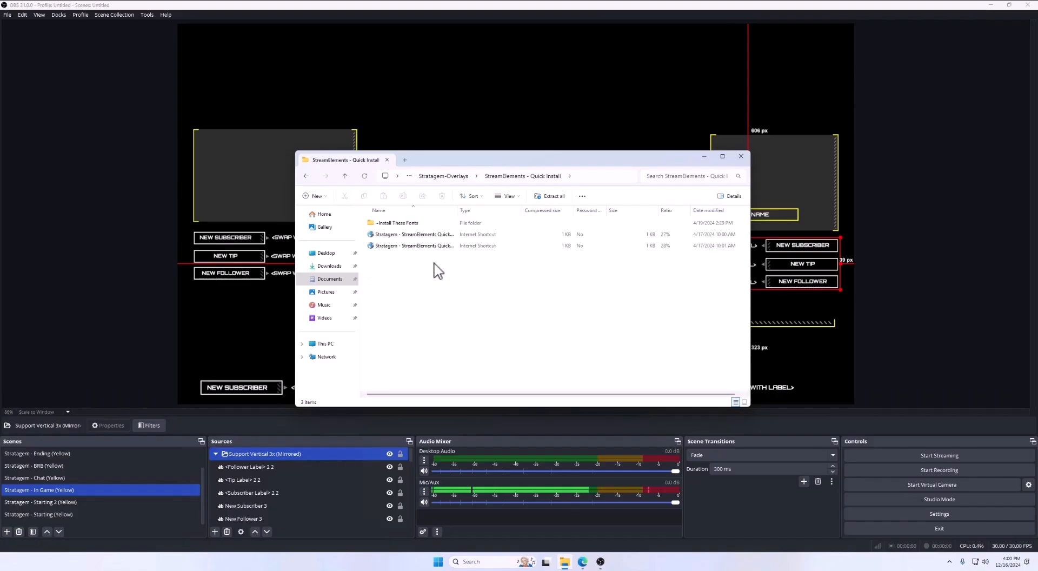
pyautogui.moveTo(457, 210); pyautogui.dragTo(510, 211)
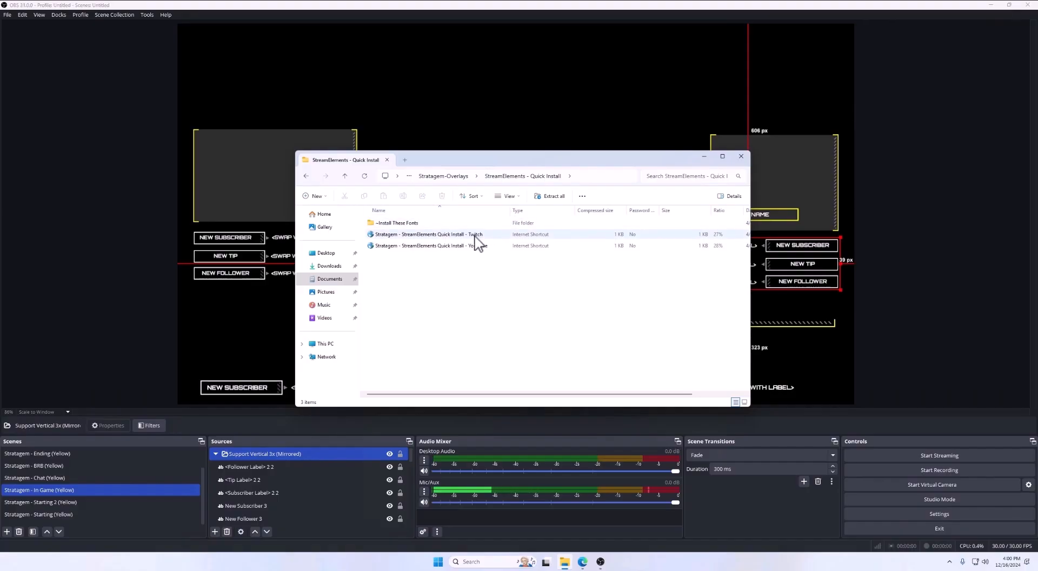
pyautogui.doubleClick(450, 238)
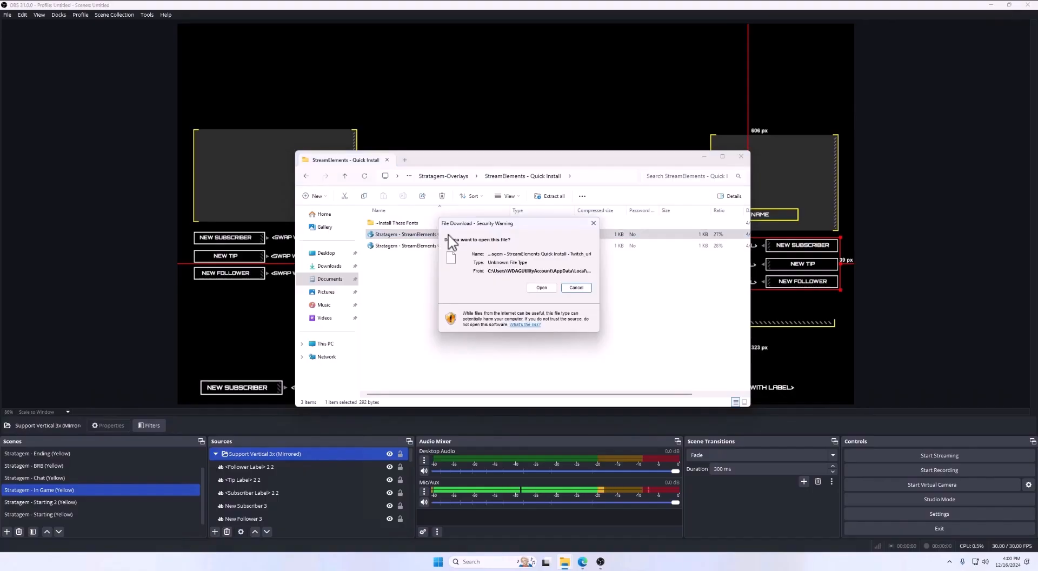
pyautogui.click(541, 288)
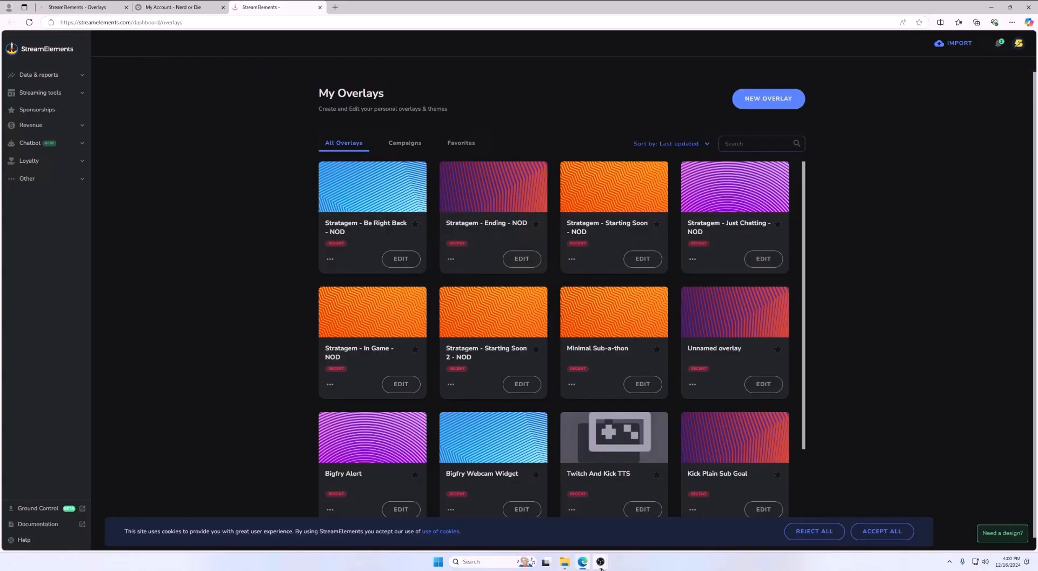
pyautogui.moveTo(600, 563)
pyautogui.click(619, 530)
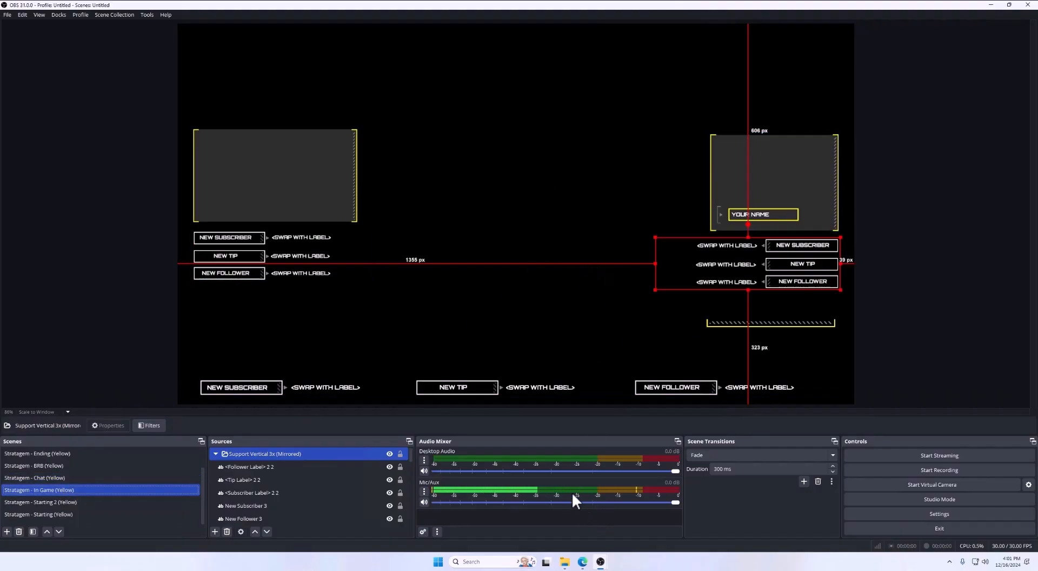
pyautogui.moveTo(568, 567)
pyautogui.click(583, 519)
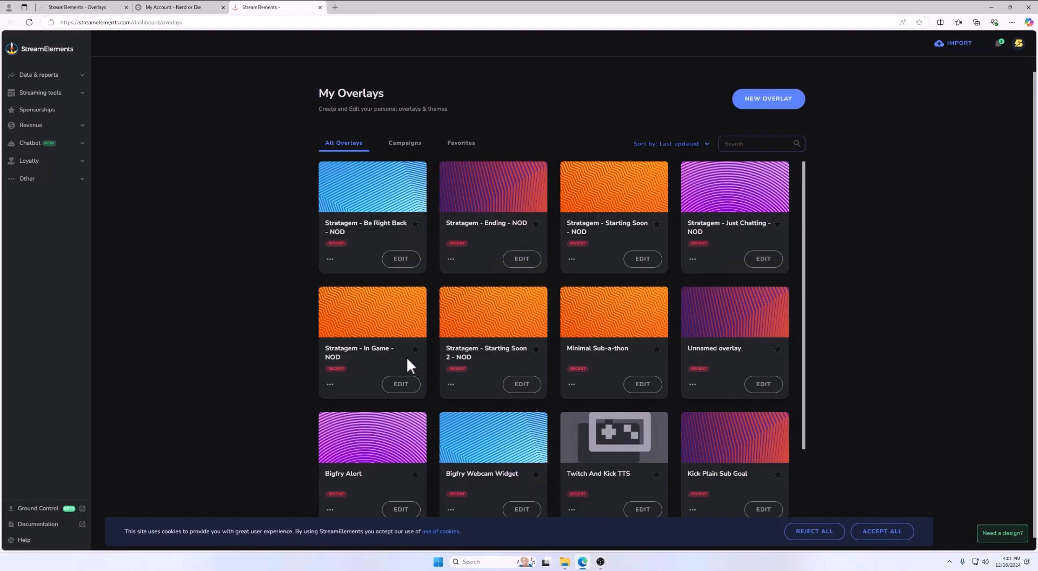
# Open the Stratagem - In Game - NOD overlay for editing and move the floating toolbar clear of the lower support labels
pyautogui.click(412, 384)
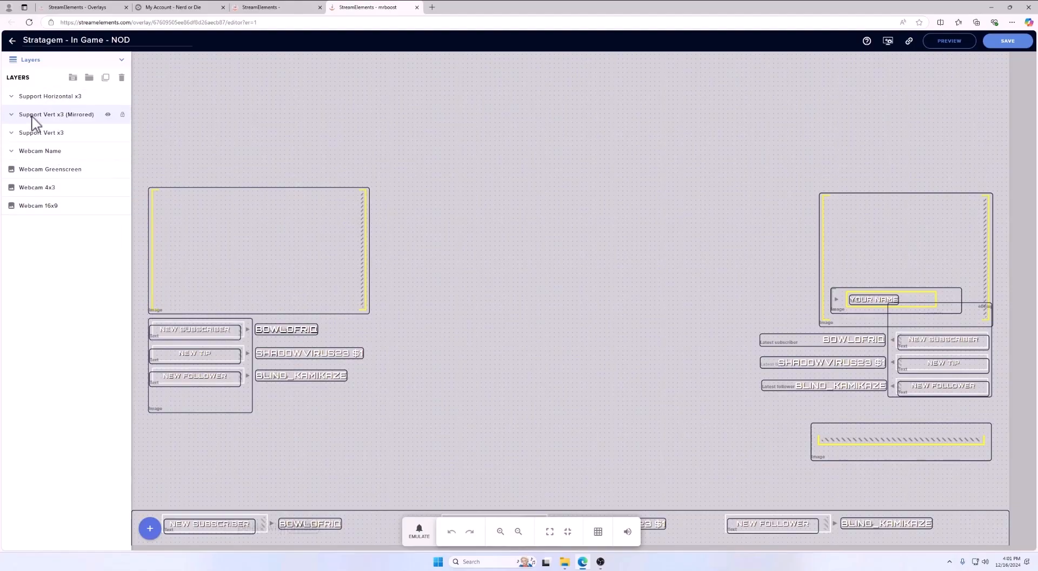
pyautogui.moveTo(531, 509); pyautogui.dragTo(558, 352)
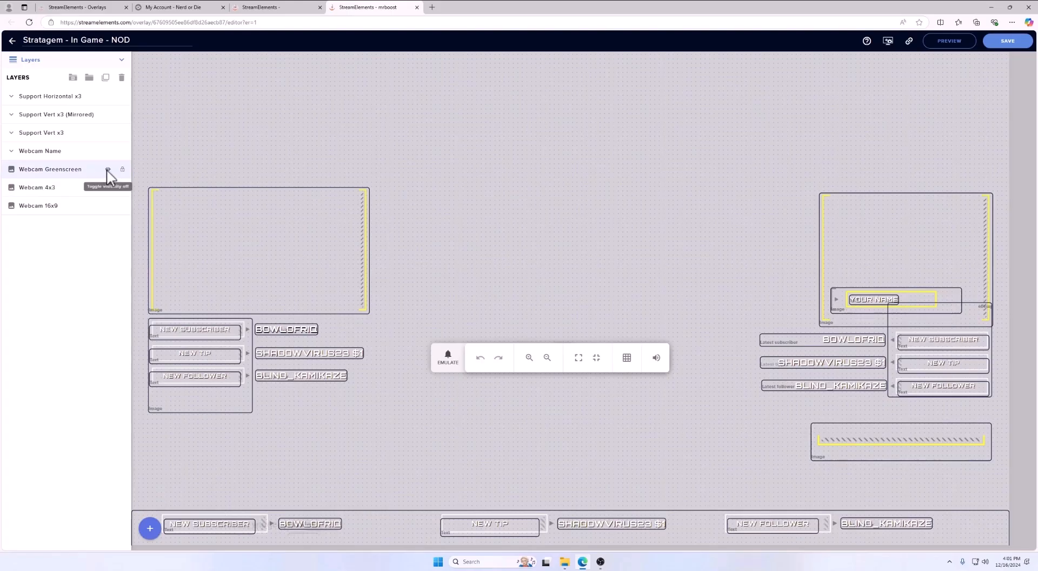
# Hide all webcam layers, Webcam Name and both Support Vert x3 layers, leaving Support Horizontal x3 visible, and save the overlay
pyautogui.click(108, 169)
pyautogui.click(108, 188)
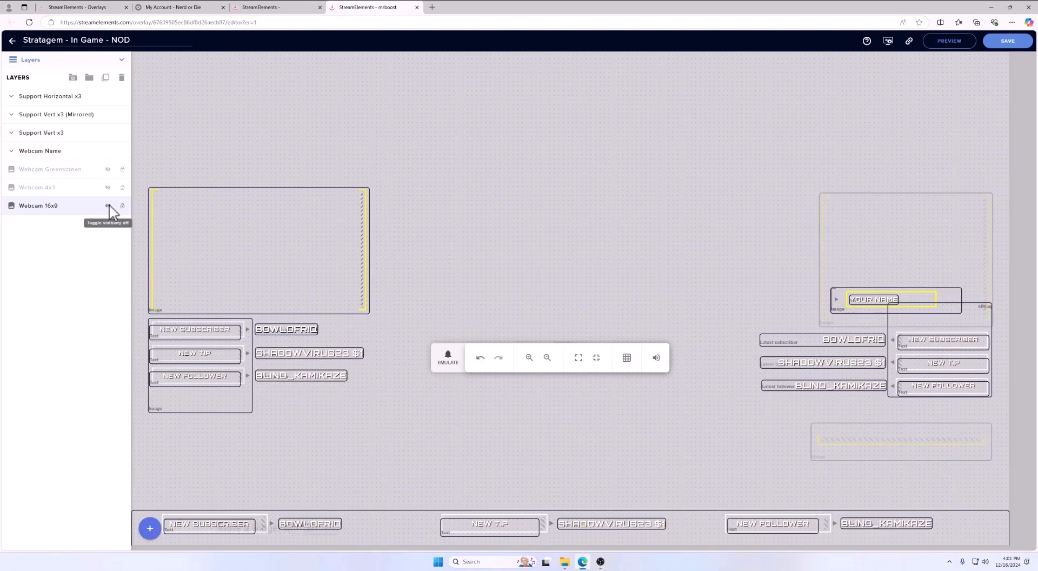
pyautogui.click(108, 206)
pyautogui.click(108, 152)
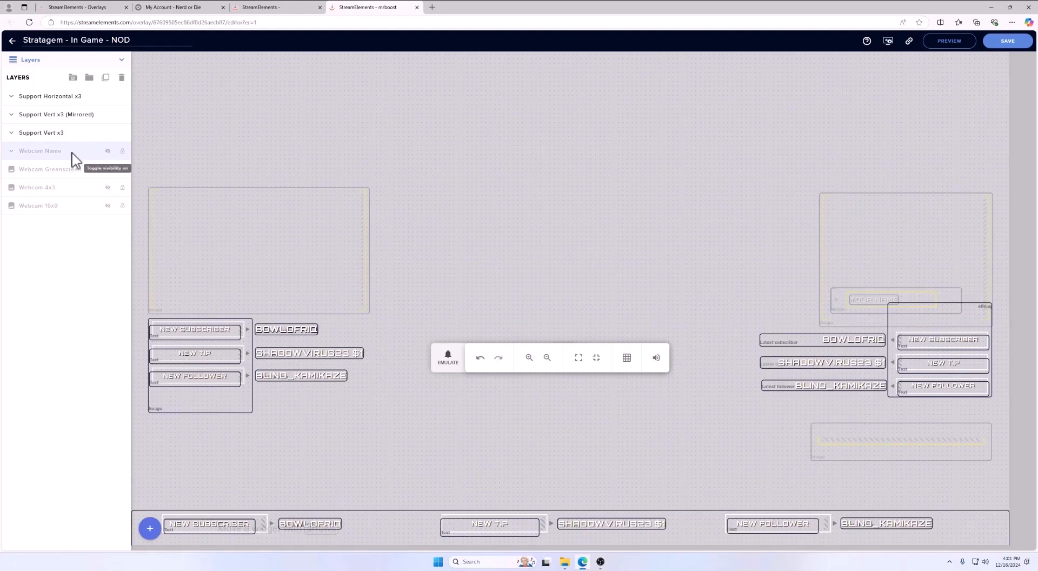
pyautogui.click(108, 134)
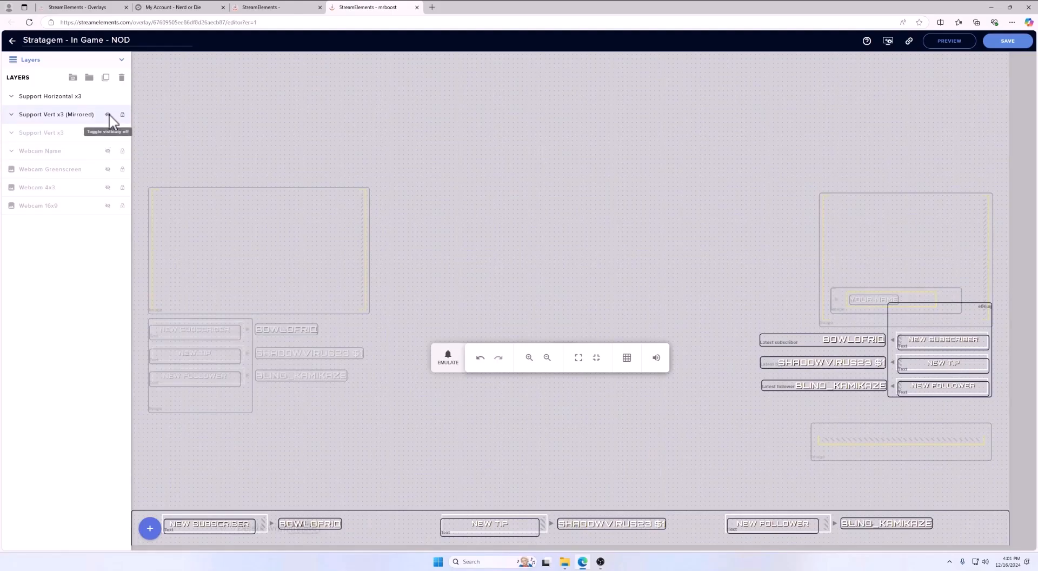
pyautogui.click(108, 115)
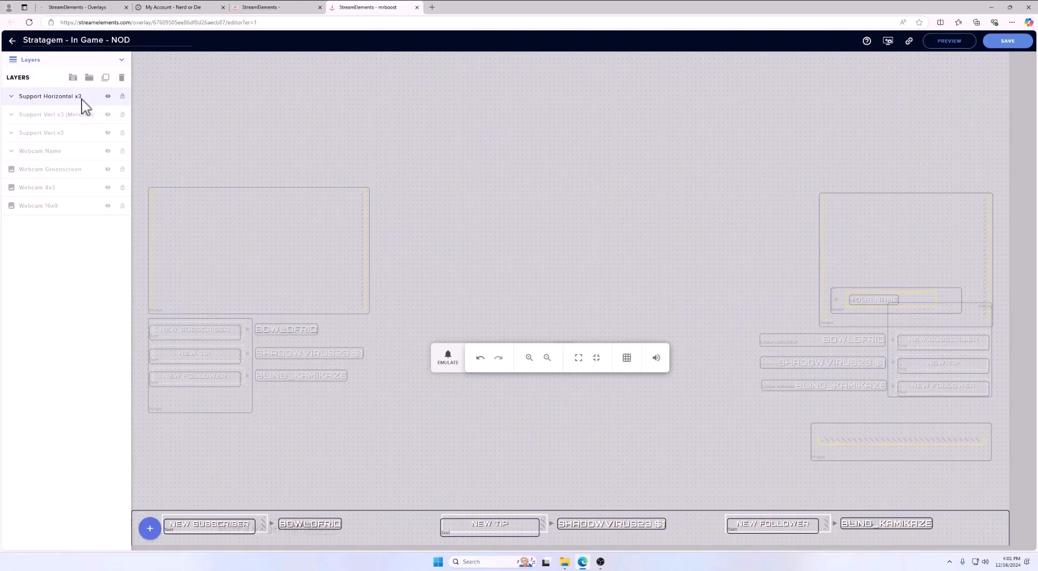
pyautogui.click(1009, 41)
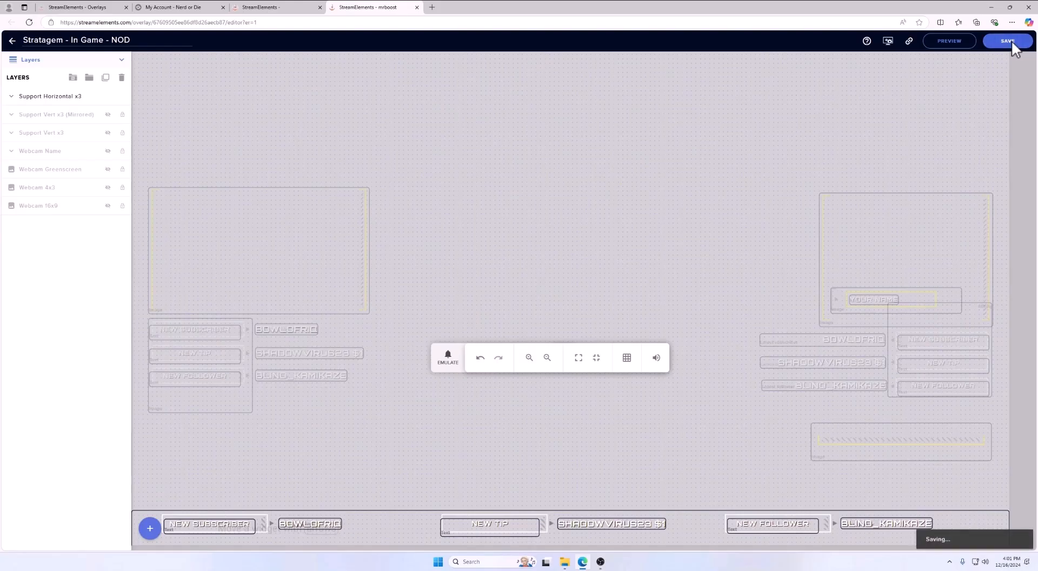
# Copy the In Game overlay's URL and switch to OBS Studio
pyautogui.click(908, 41)
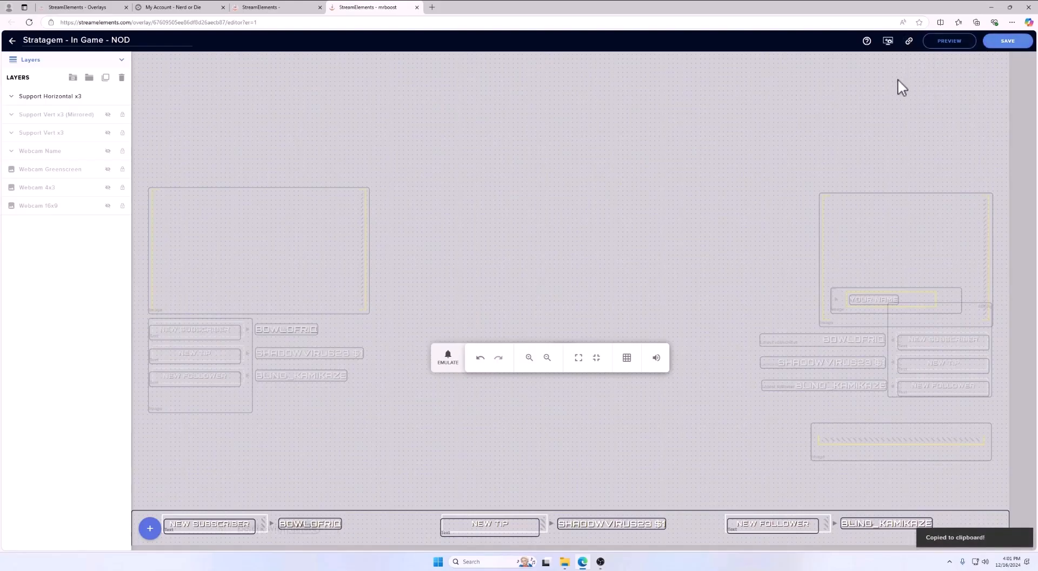
pyautogui.moveTo(600, 563)
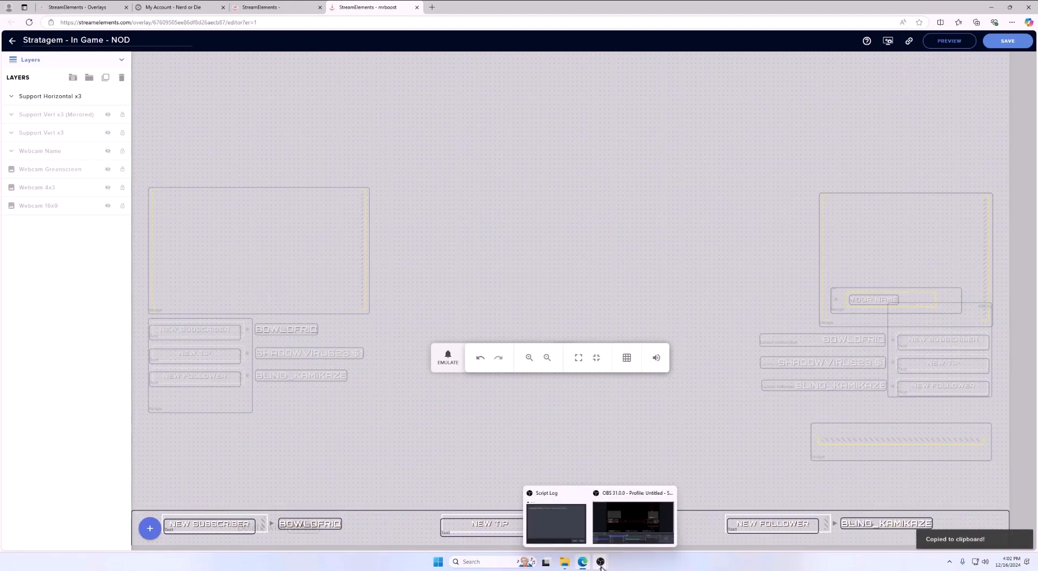
pyautogui.click(616, 527)
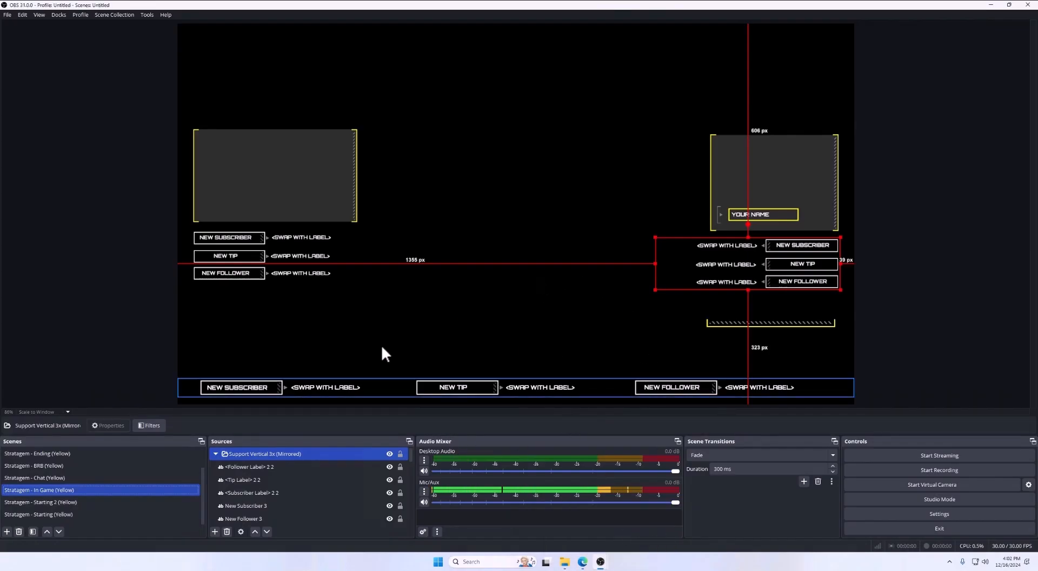
# Collapse the two Support Vertical 3x groups, the Support Bar 3x Horizontal group and the Cam Namebox group in the source list
pyautogui.click(234, 469)
pyautogui.click(212, 454)
pyautogui.click(215, 467)
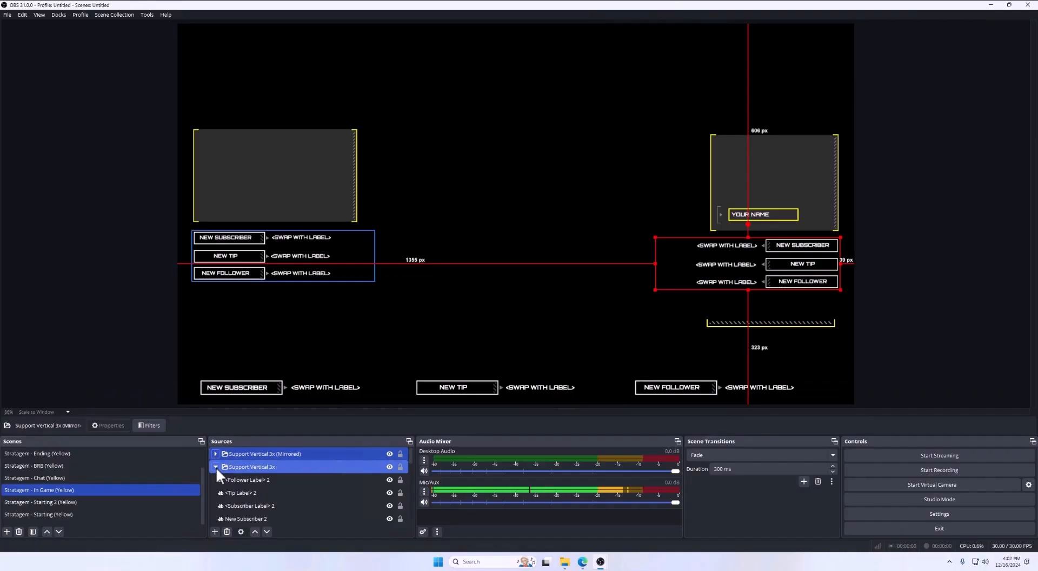
pyautogui.click(215, 469)
pyautogui.click(216, 475)
pyautogui.click(216, 480)
pyautogui.click(215, 491)
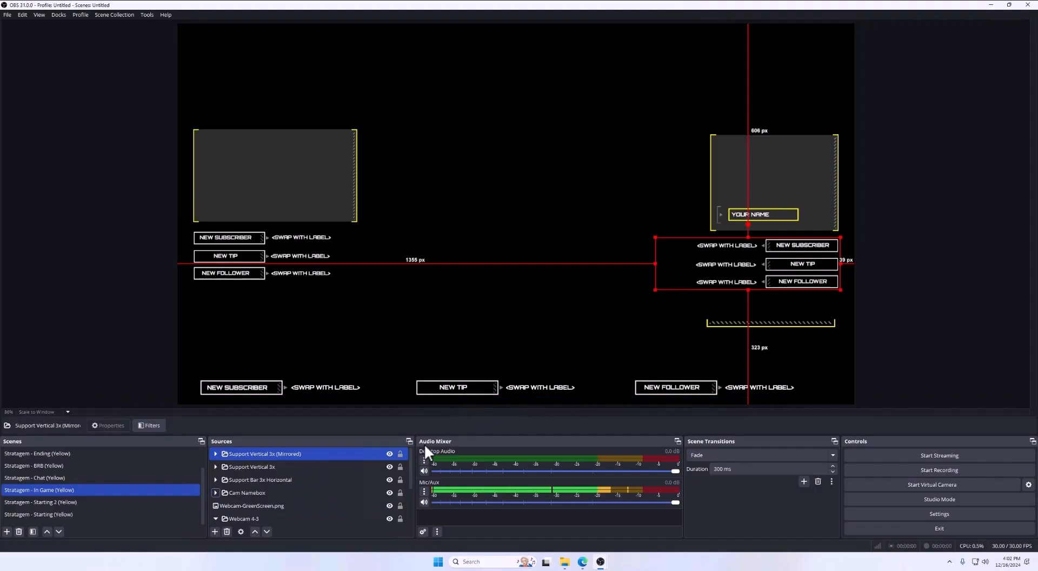
# Hide the Support Vertical 3x (Mirrored), Support Vertical 3x and Support Bar 3x Horizontal groups in the In Game scene
pyautogui.click(389, 454)
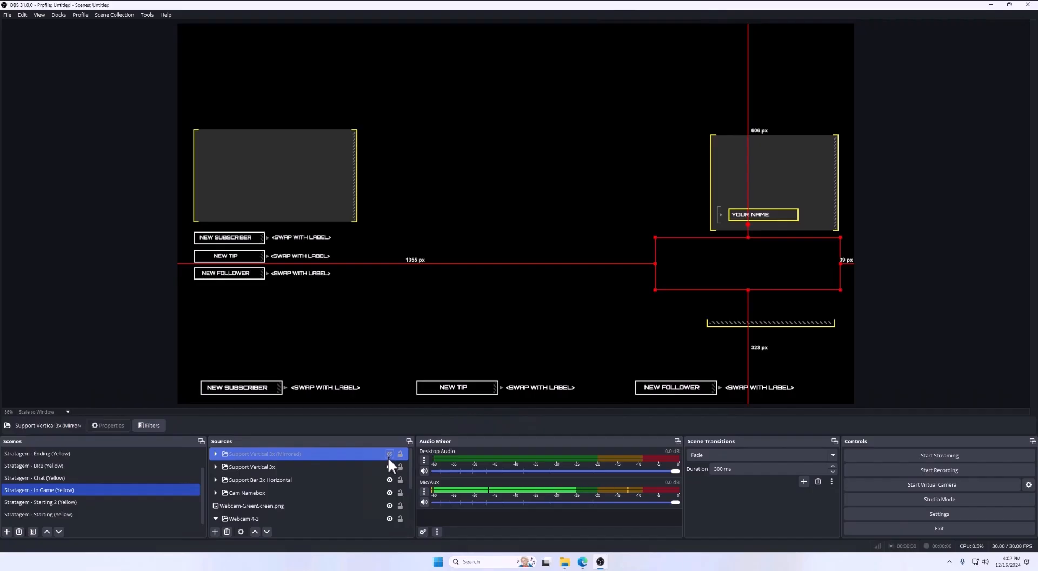
pyautogui.click(389, 467)
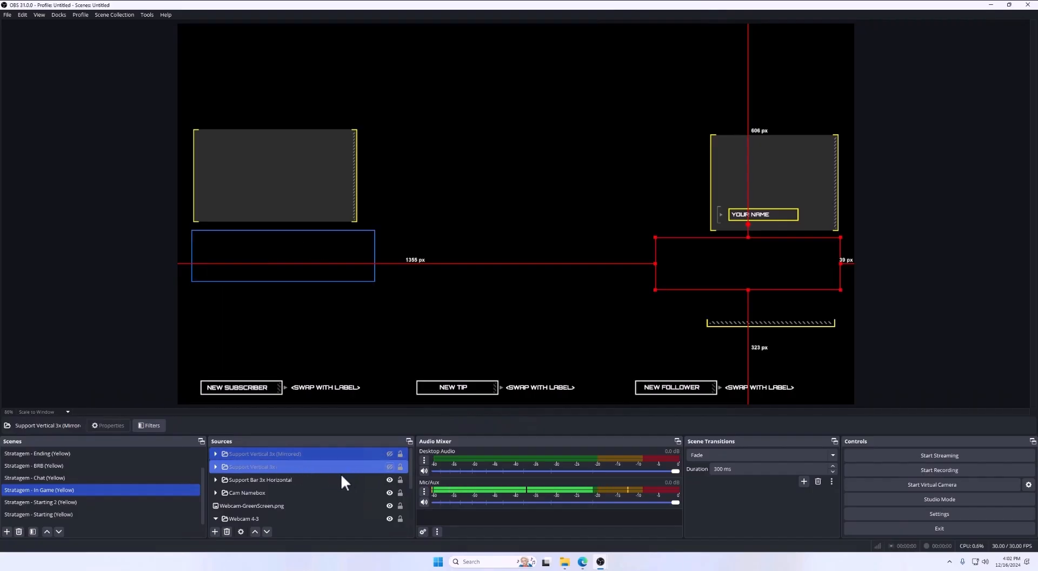
pyautogui.click(389, 480)
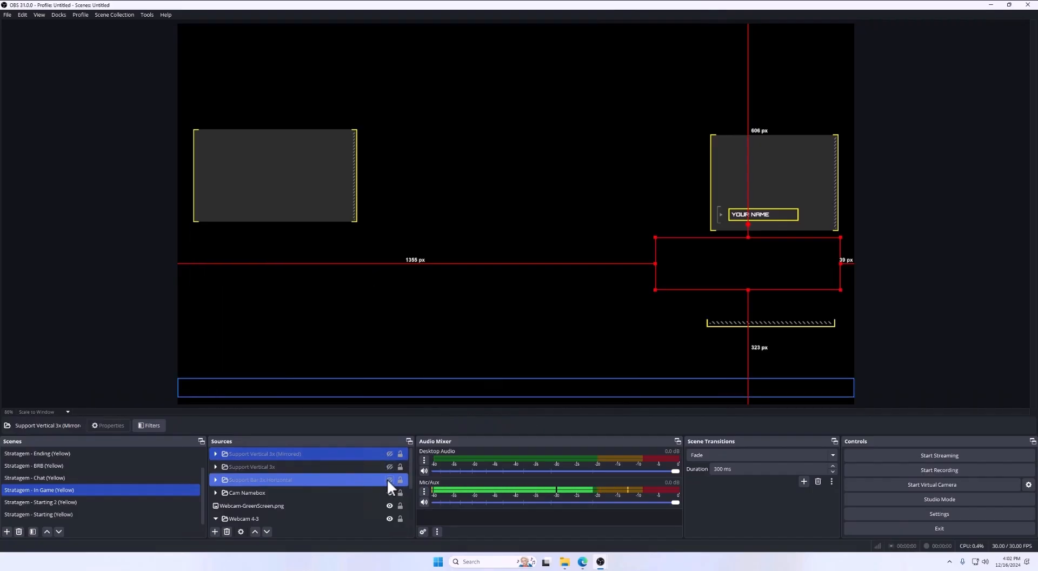
# Add a new Browser source named Recent Labels to the In Game scene
pyautogui.click(215, 532)
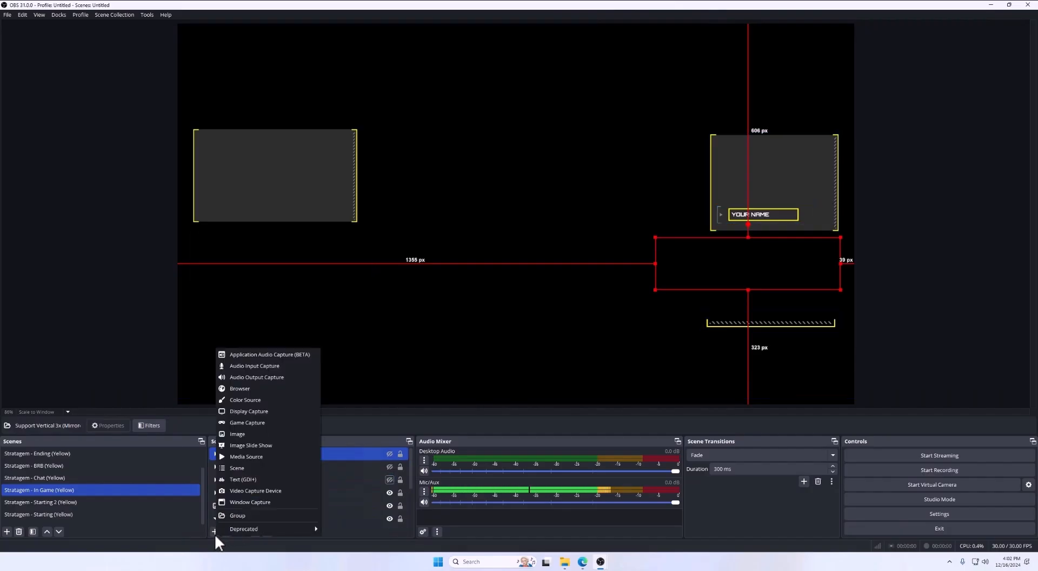
pyautogui.click(266, 390)
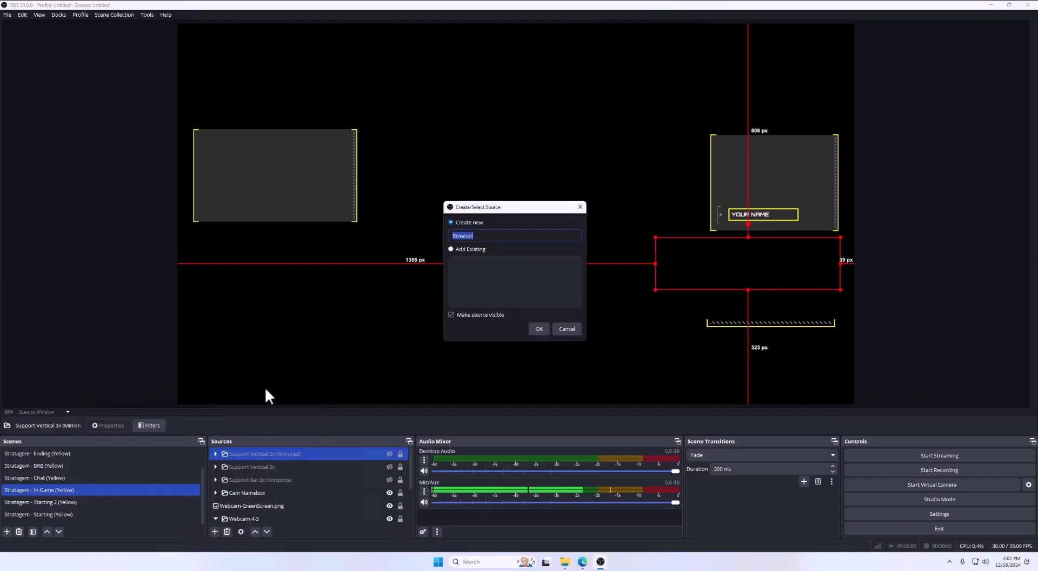
pyautogui.press('BackSpace')
pyautogui.write('Recent Labels')
pyautogui.press('Return')
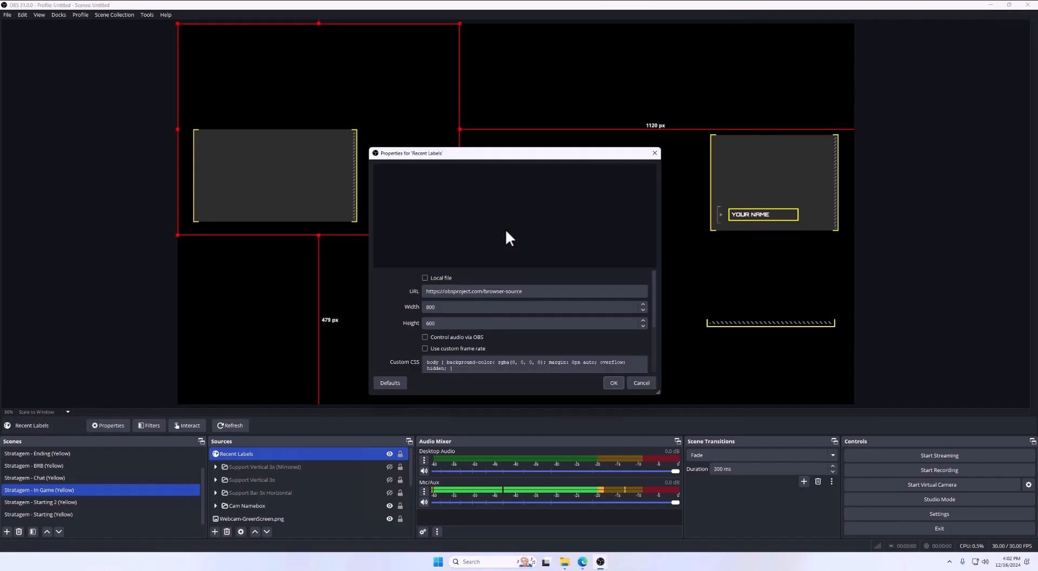
# Paste the copied overlay link as the Recent Labels source's URL and set its size to 1920 by 1080
pyautogui.tripleClick(524, 288)
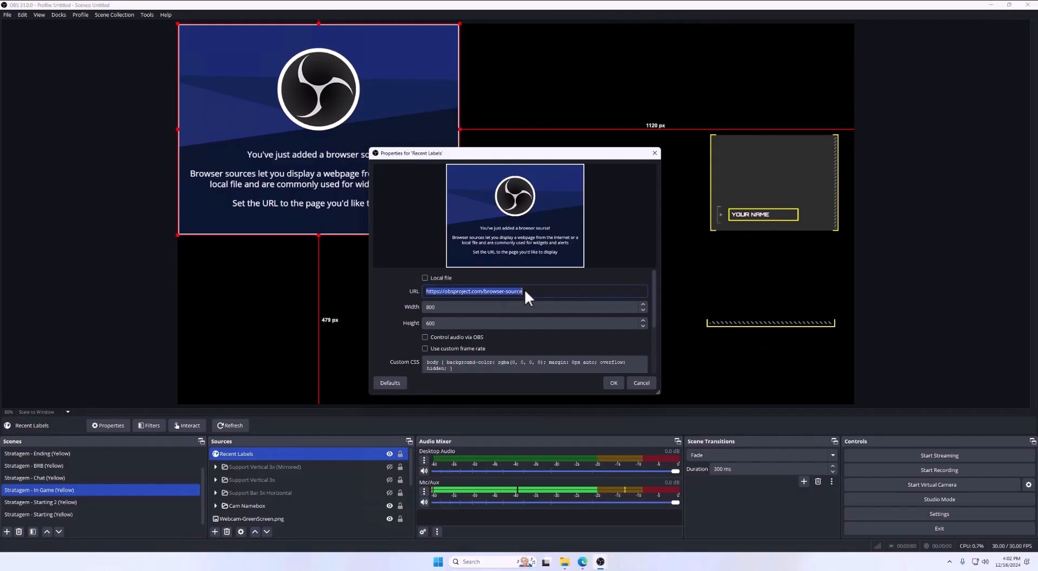
pyautogui.hotkey('ctrl', 'v')
pyautogui.click(494, 307)
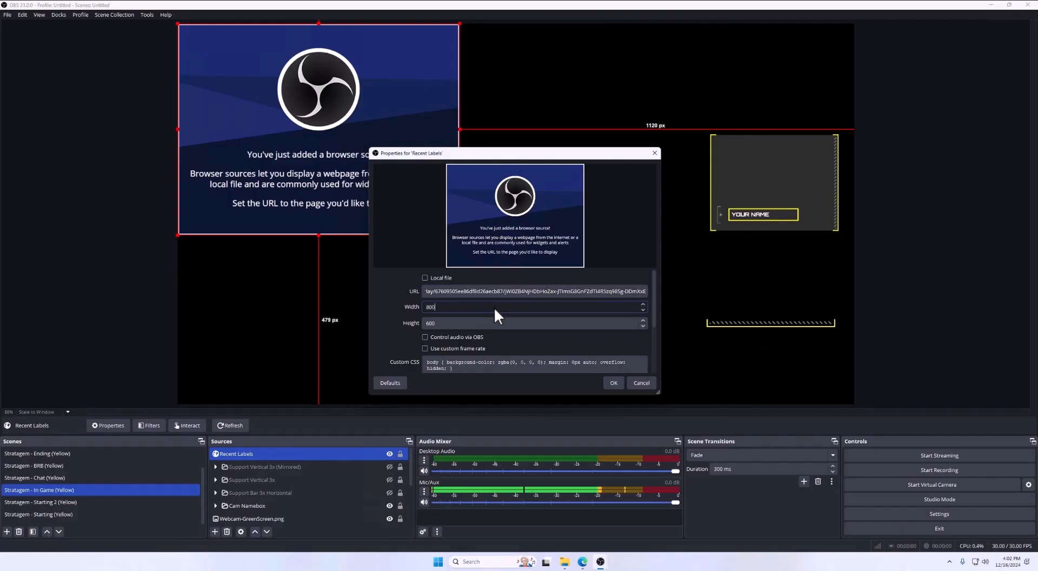
pyautogui.press('BackSpace')
pyautogui.press('BackSpace')
pyautogui.press('BackSpace')
pyautogui.write('1920')
pyautogui.press('Tab')
pyautogui.write('1080')
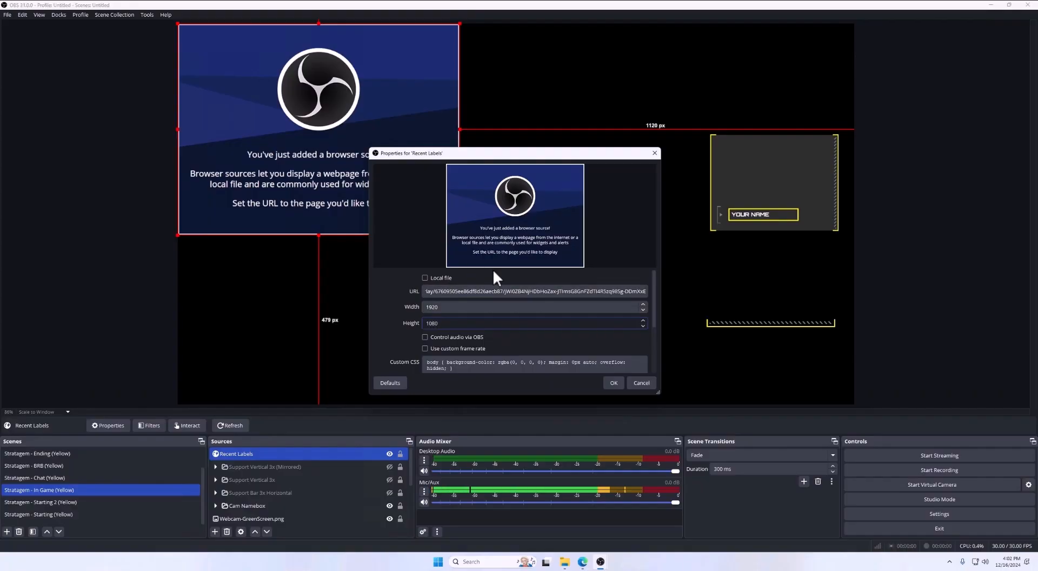
pyautogui.click(613, 383)
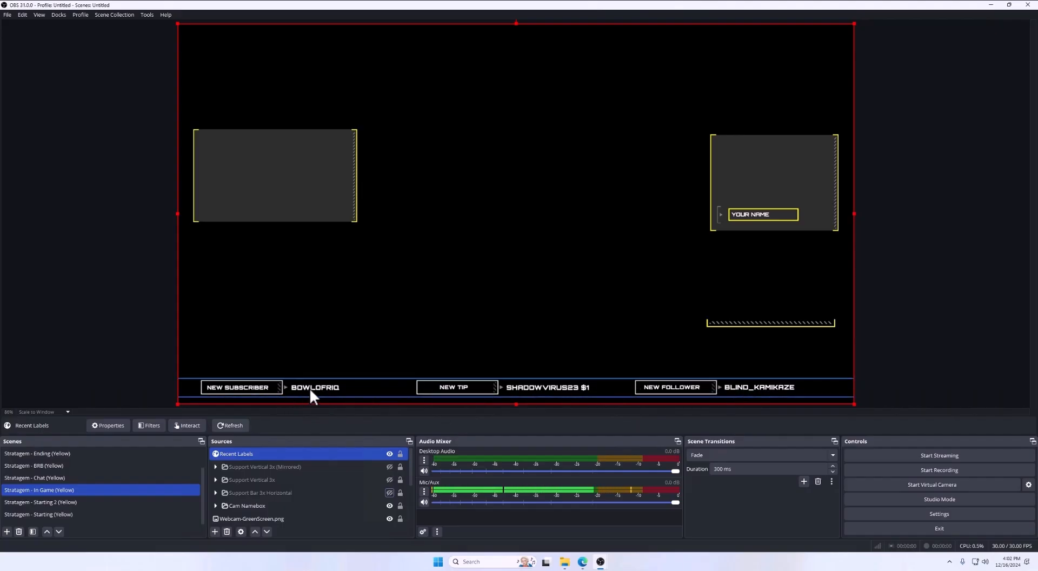
pyautogui.moveTo(582, 562)
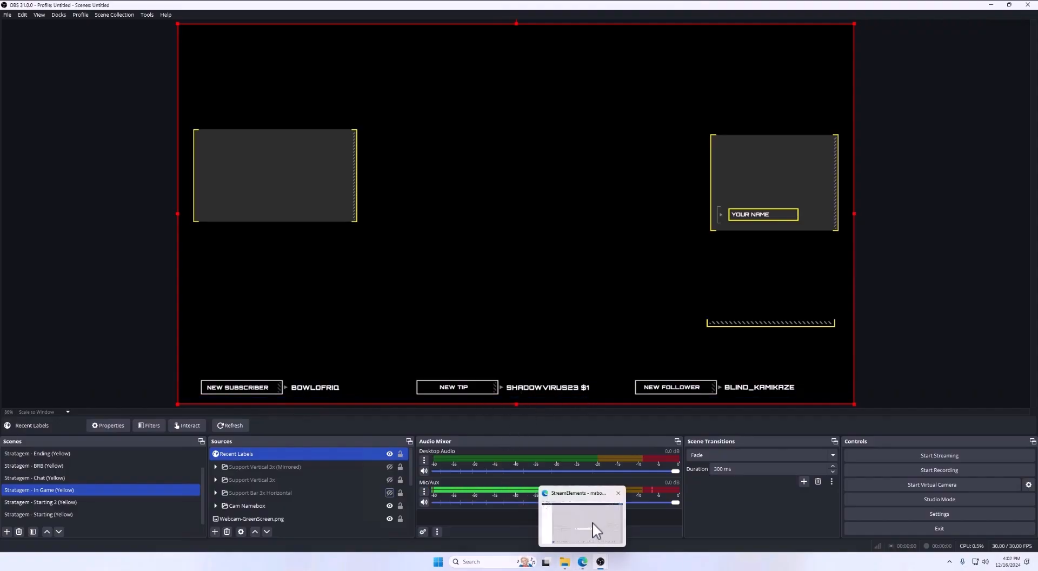
pyautogui.click(592, 521)
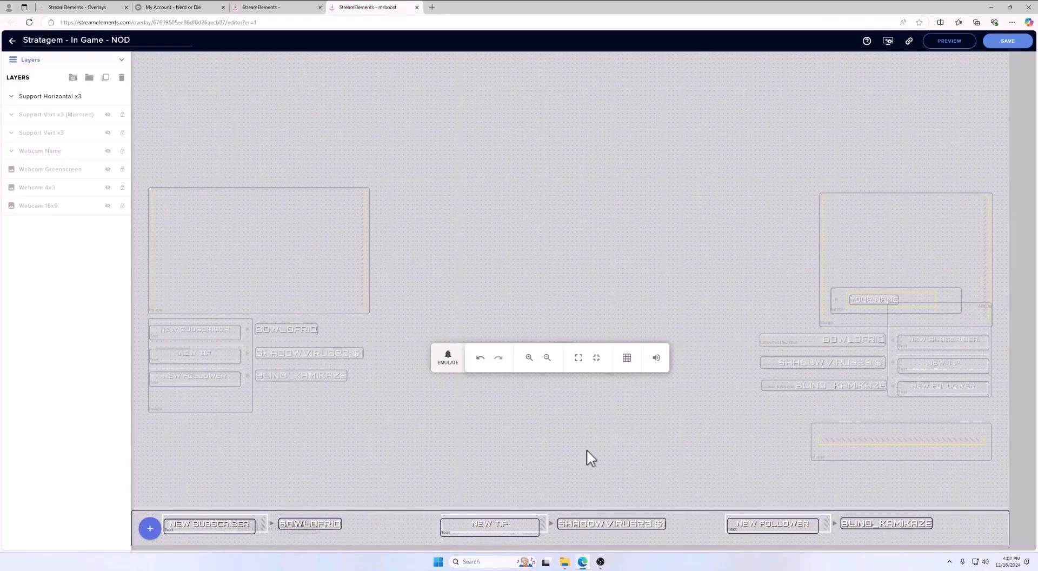
pyautogui.click(991, 7)
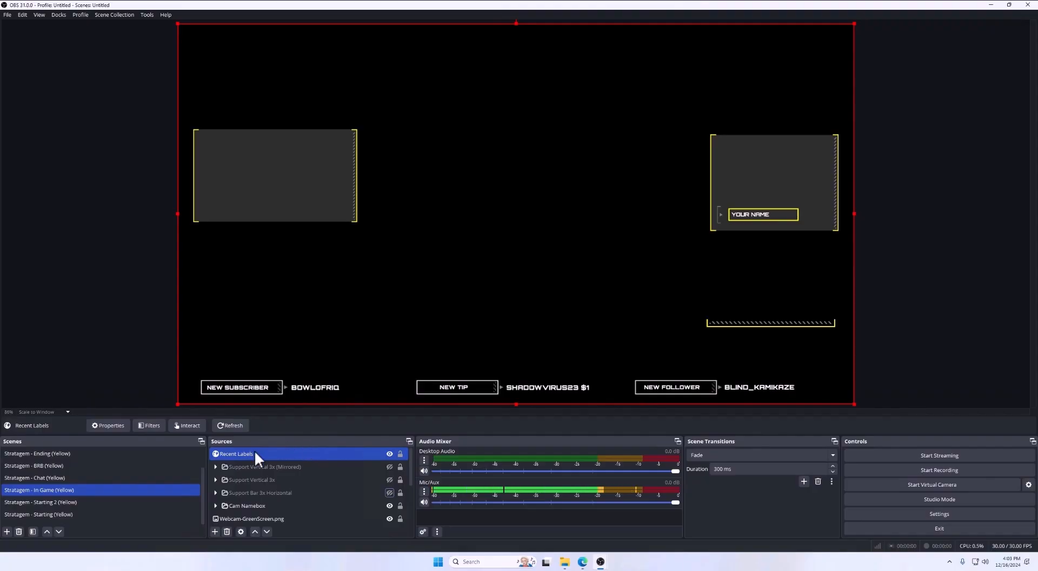
# Switch to the Stratagem - Chat (Yellow) scene and collapse its Social 4x 2 group
pyautogui.click(111, 502)
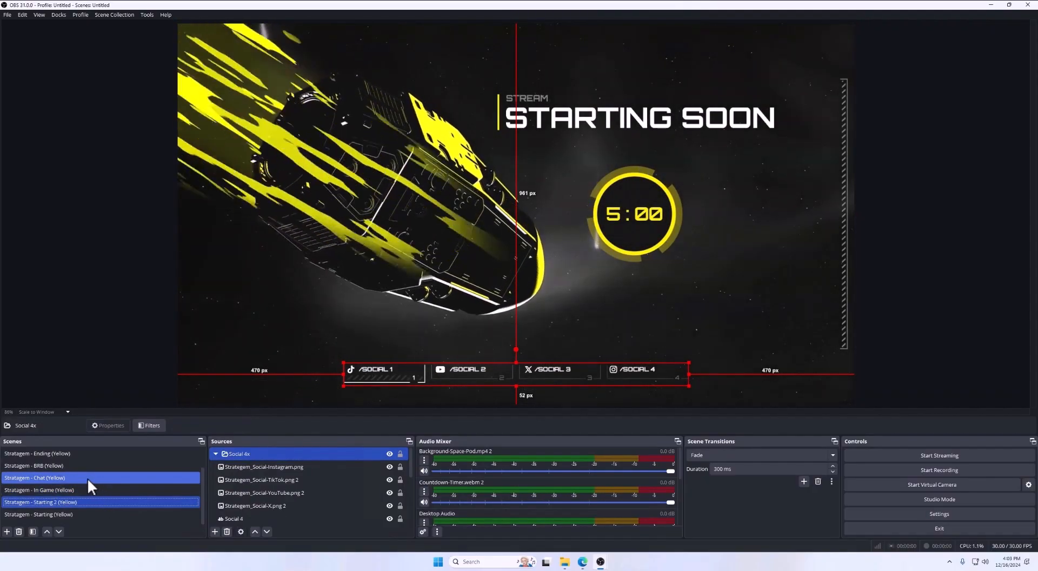
pyautogui.click(87, 478)
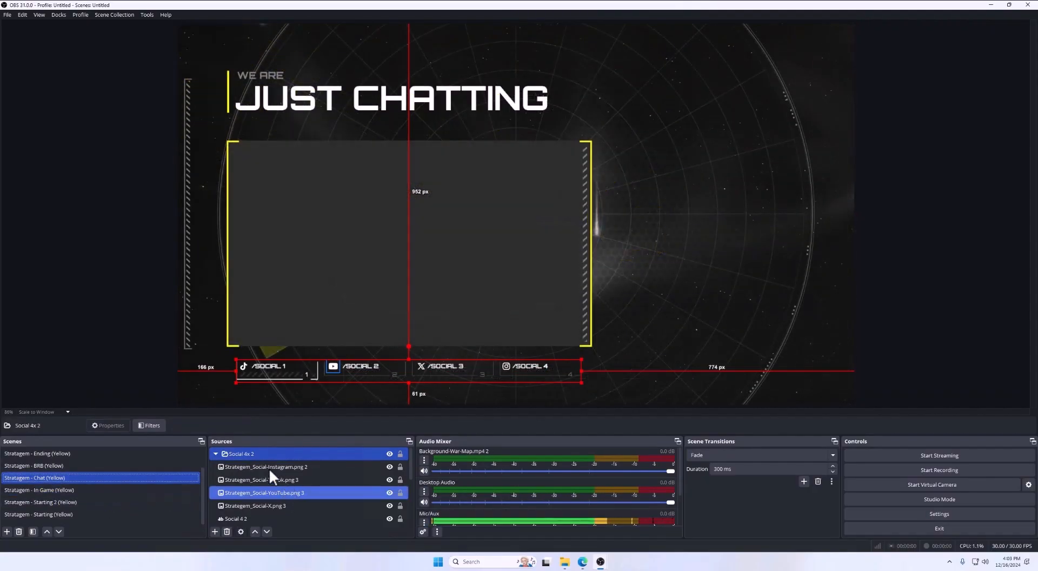
pyautogui.click(216, 454)
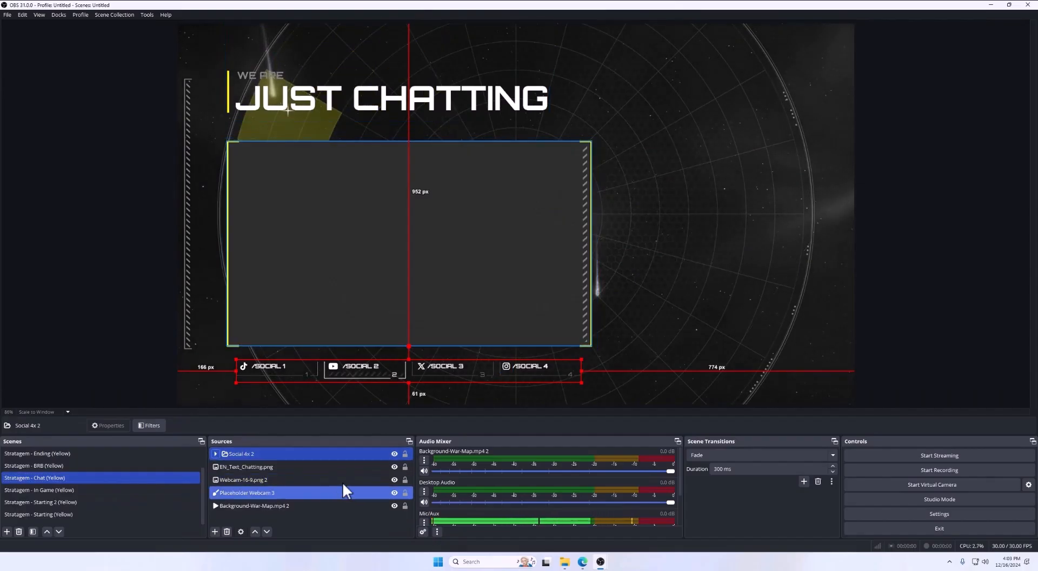
# Preview the Stratagem - BRB (Yellow), Starting 2 (Yellow) and In Game (Yellow) scenes in turn
pyautogui.click(85, 468)
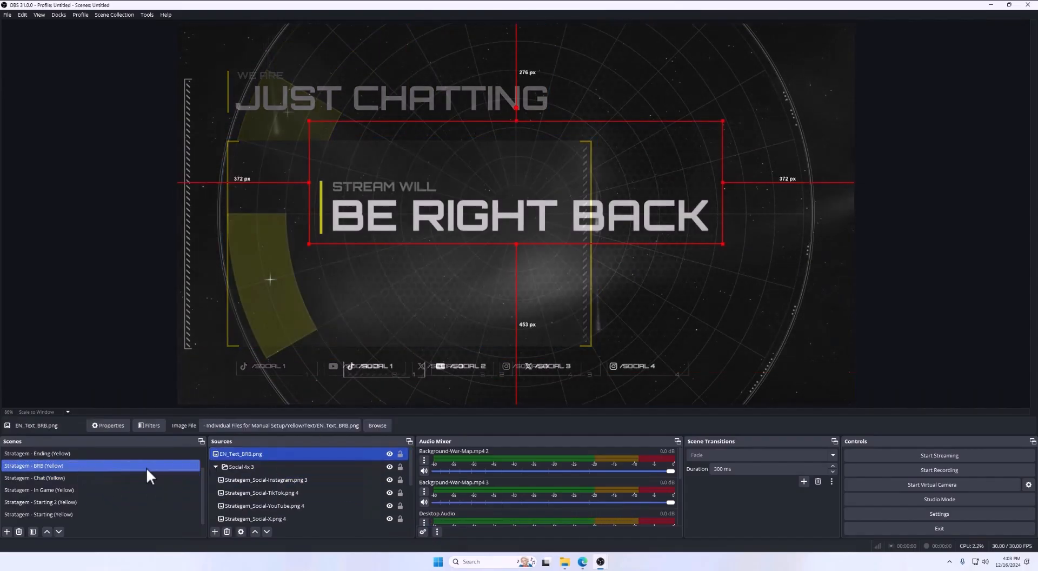
pyautogui.click(60, 501)
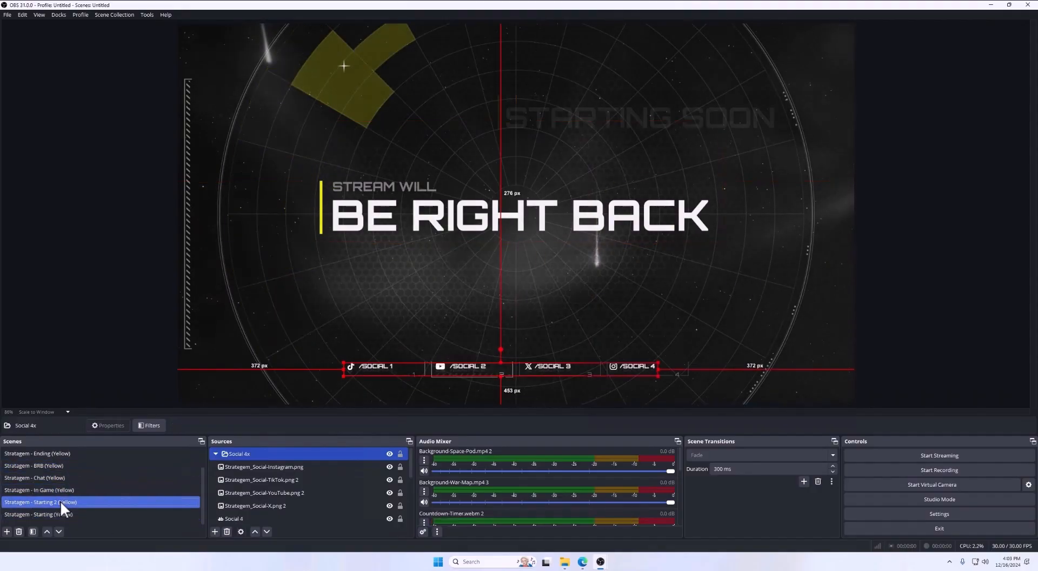
pyautogui.click(96, 490)
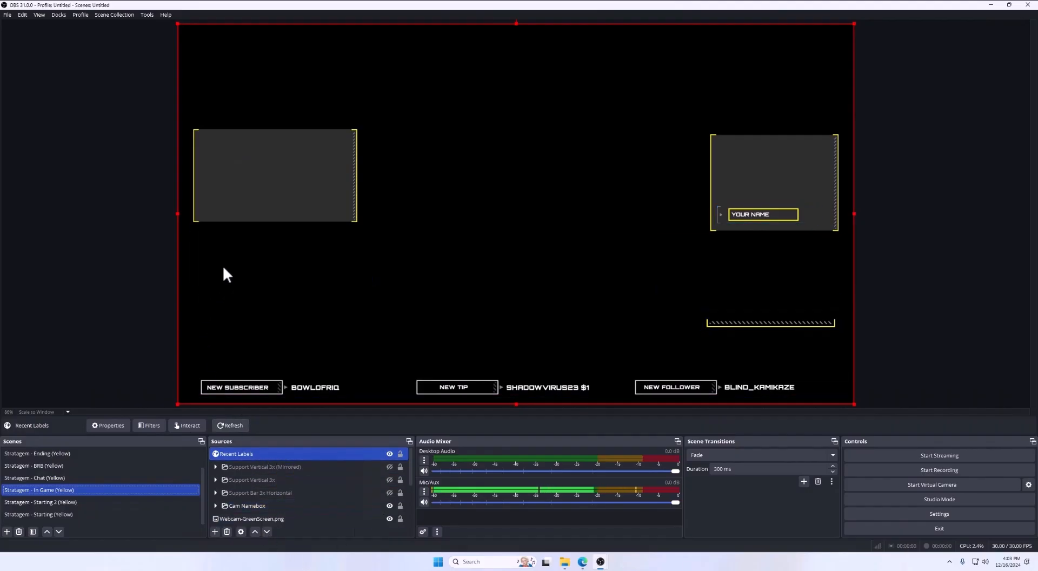
# Switch to the Stratagem - Starting 2 (Yellow) scene and collapse its Social 4x group
pyautogui.click(78, 501)
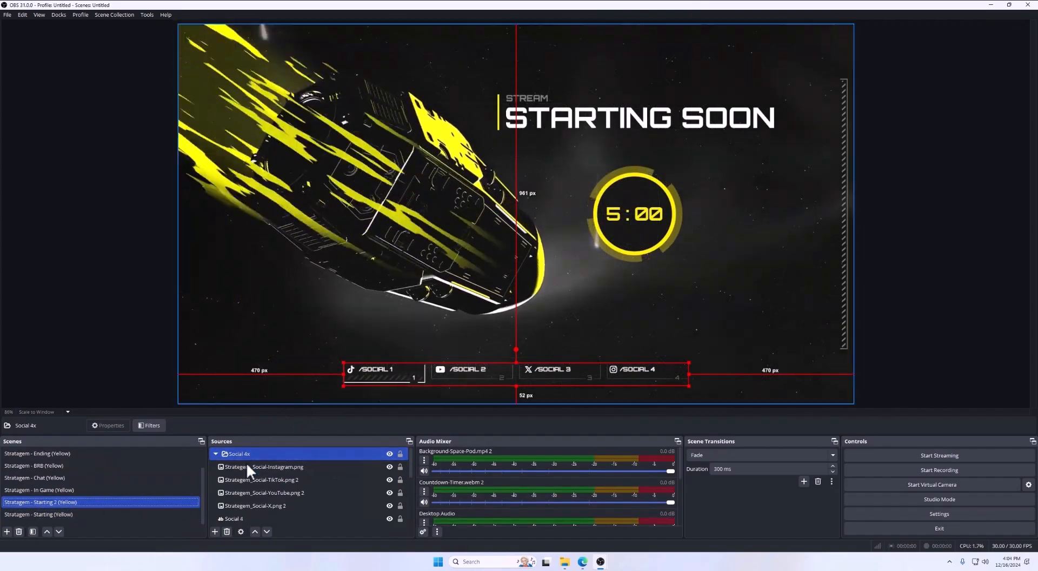
pyautogui.click(215, 453)
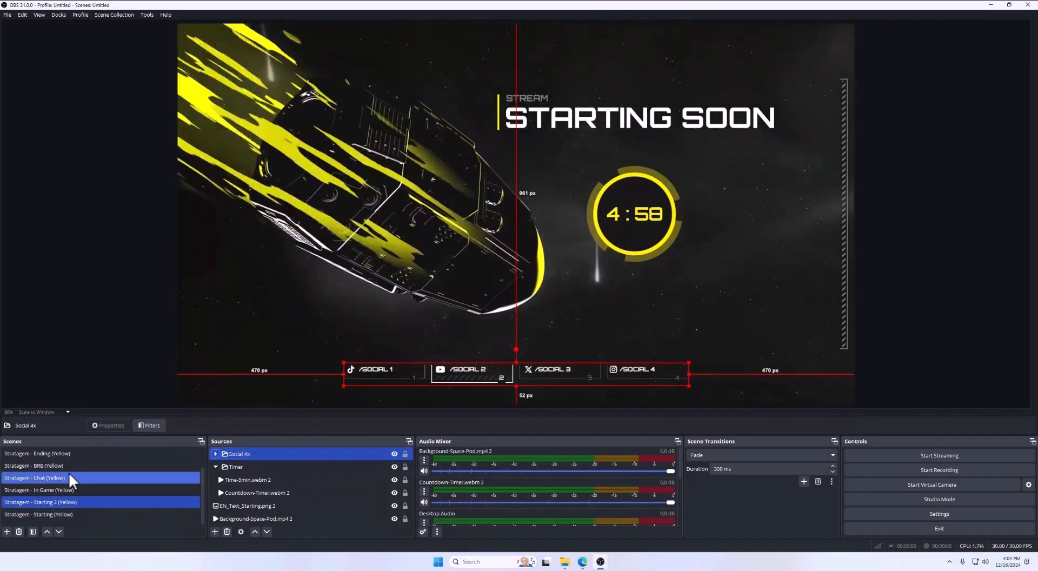
pyautogui.scroll(1, 69, 472)
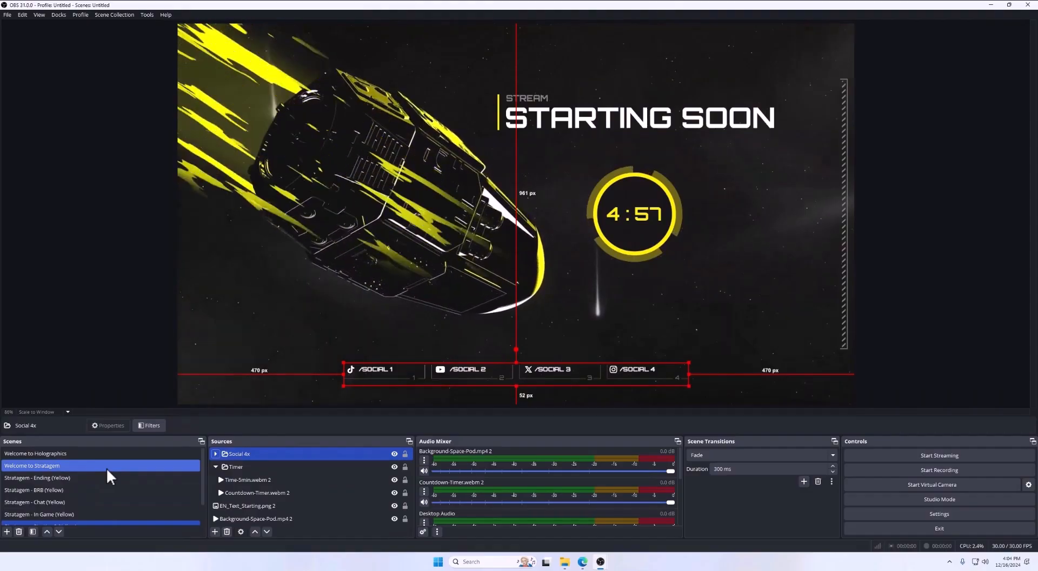